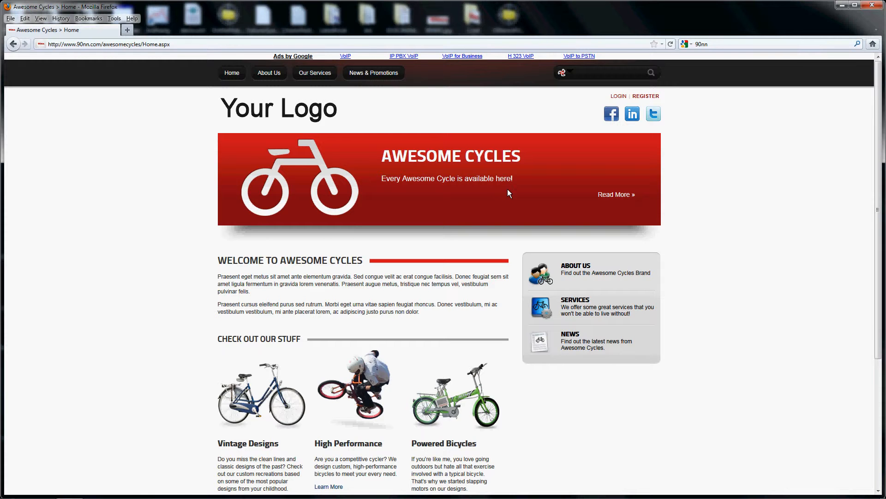
Log in to the Awesome Cycles site with the account's username and password
left_click(619, 96)
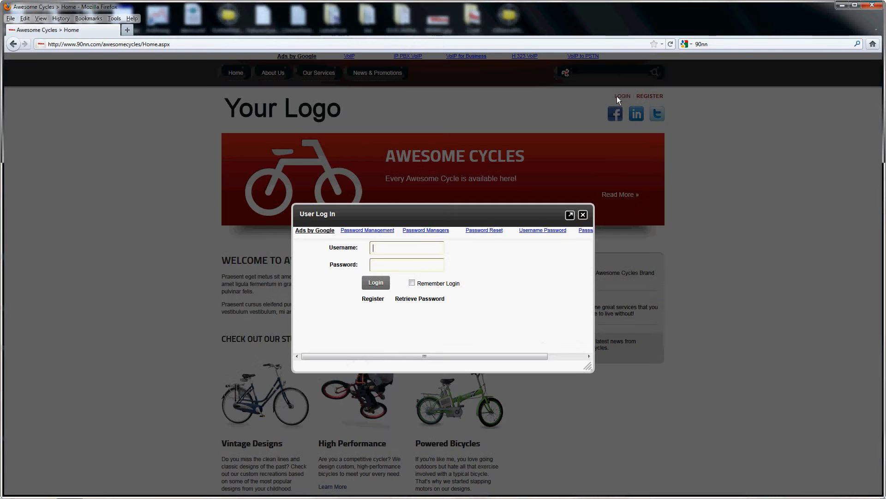
type("co")
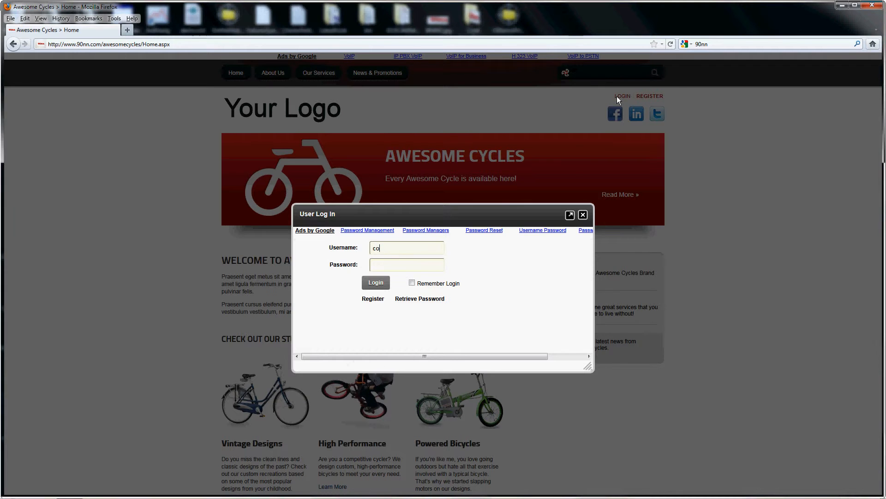
type("mmunityse")
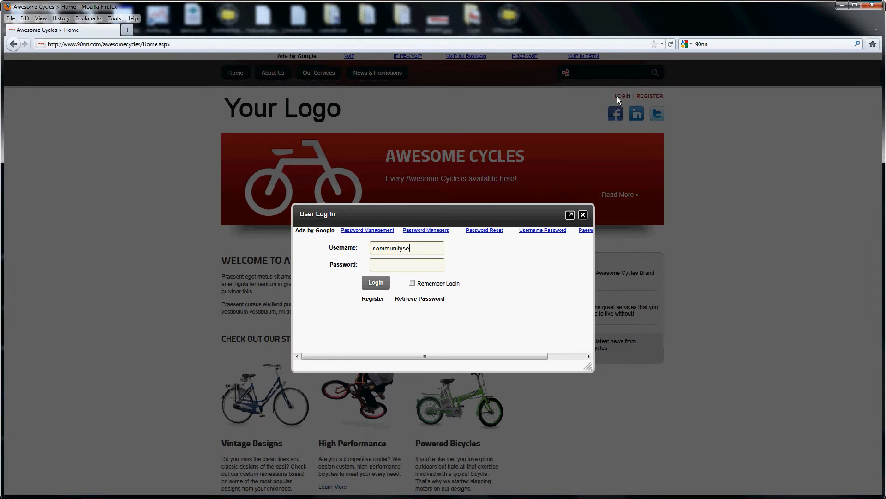
type("rver")
key("Tab")
type("password")
key("Return")
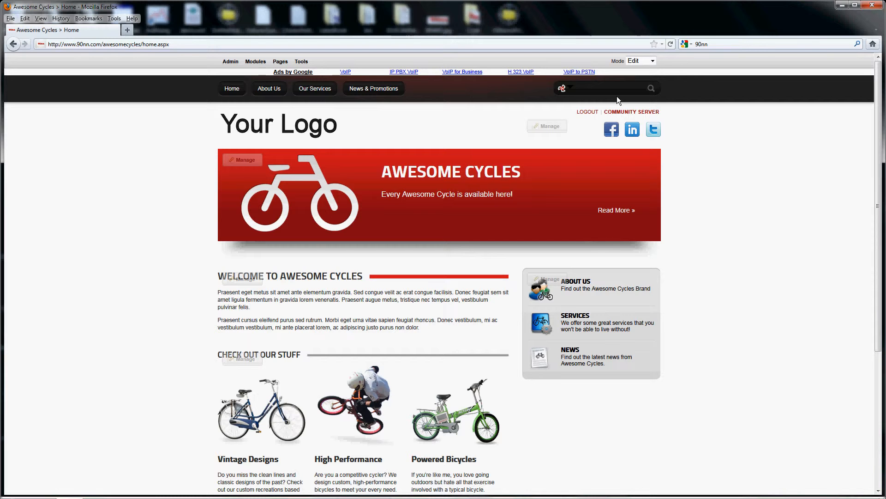
Open the Our Services page and display the page management actions available for it
left_click(311, 90)
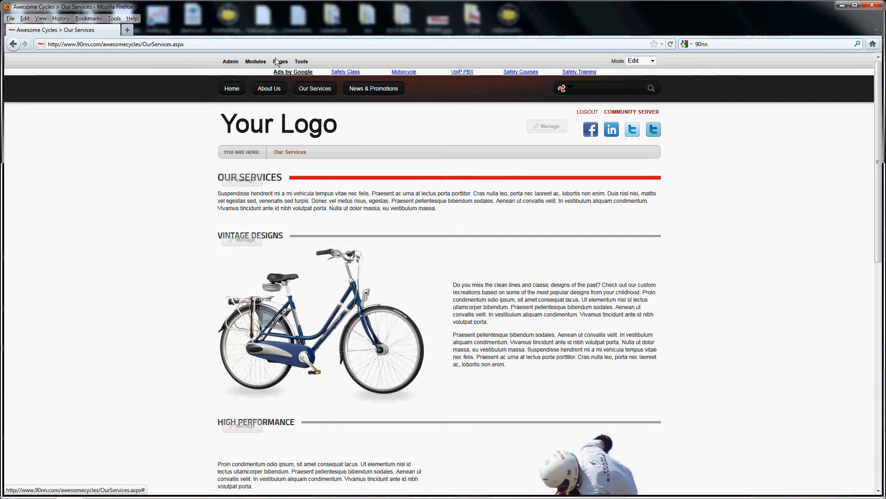
mouse_move(279, 63)
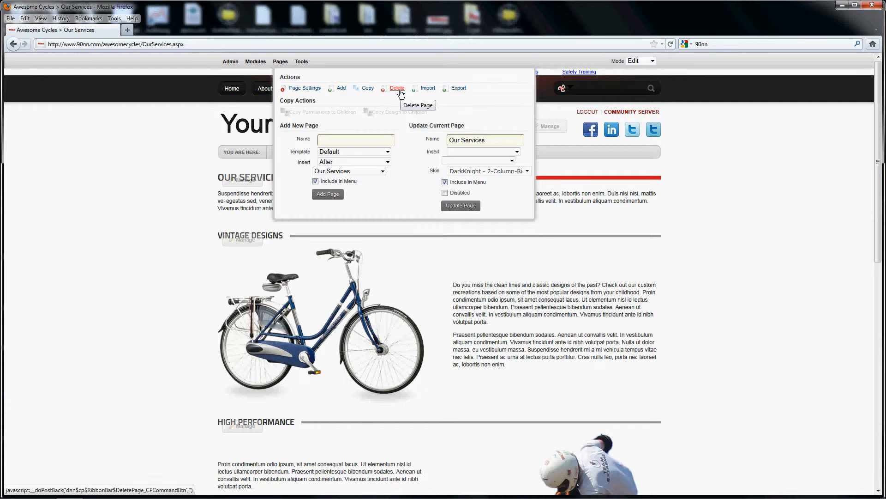
Open the site's Pages administration, view the Our Services page from the page tree, and return to the tree
mouse_move(232, 65)
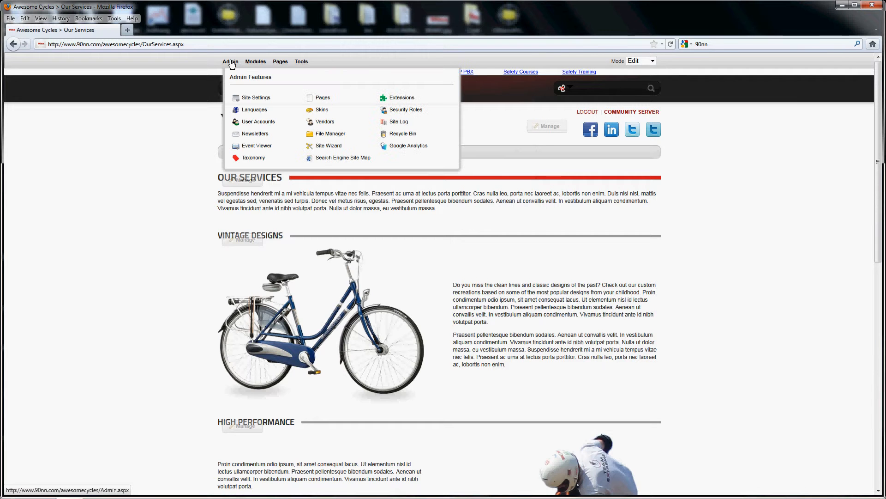
left_click(323, 98)
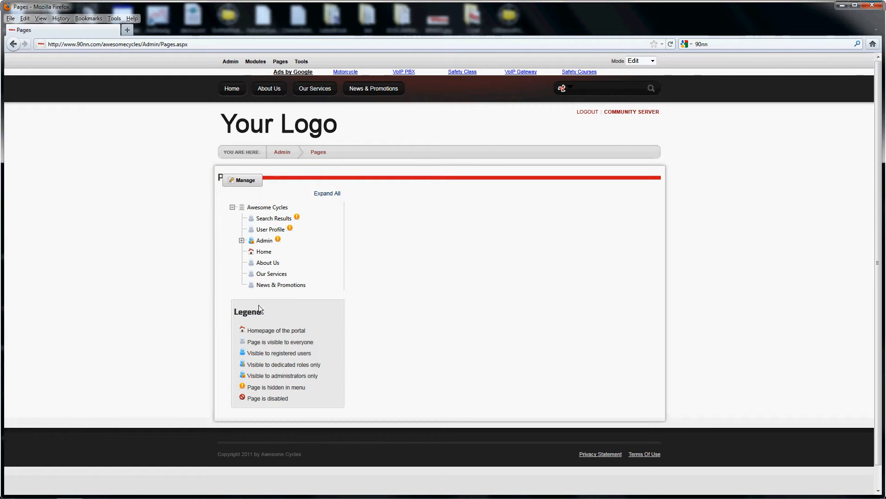
right_click(267, 273)
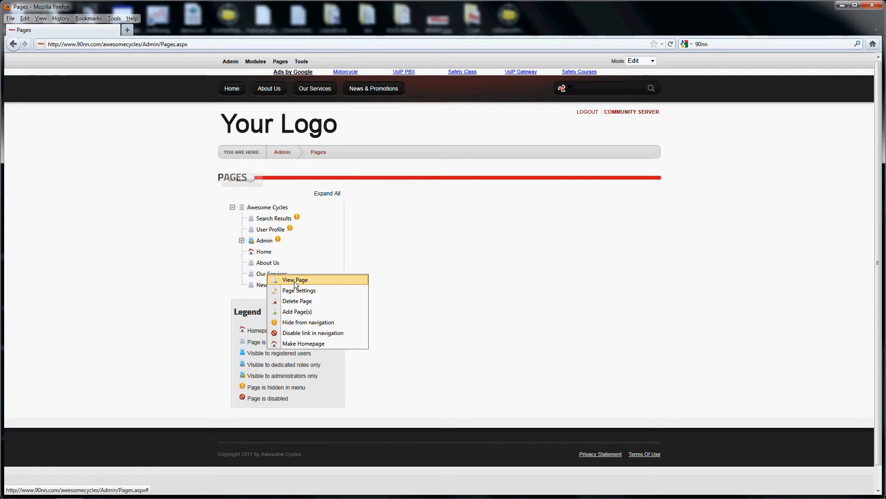
left_click(295, 282)
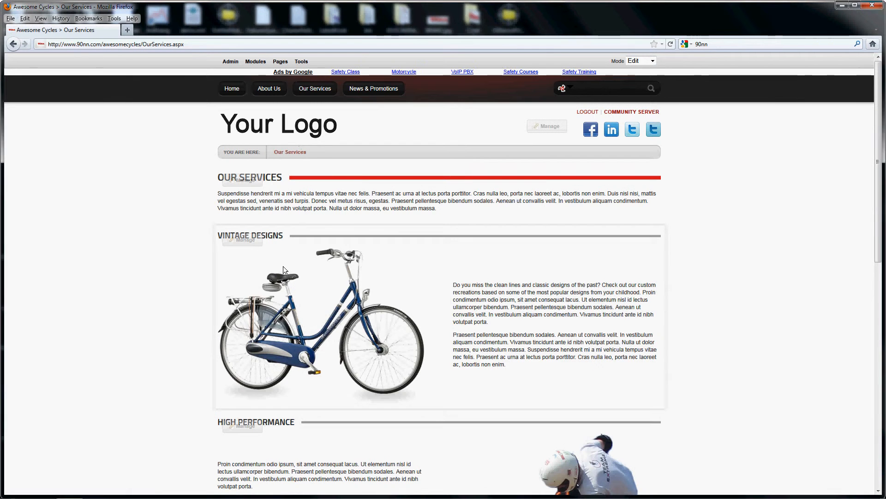
left_click(13, 44)
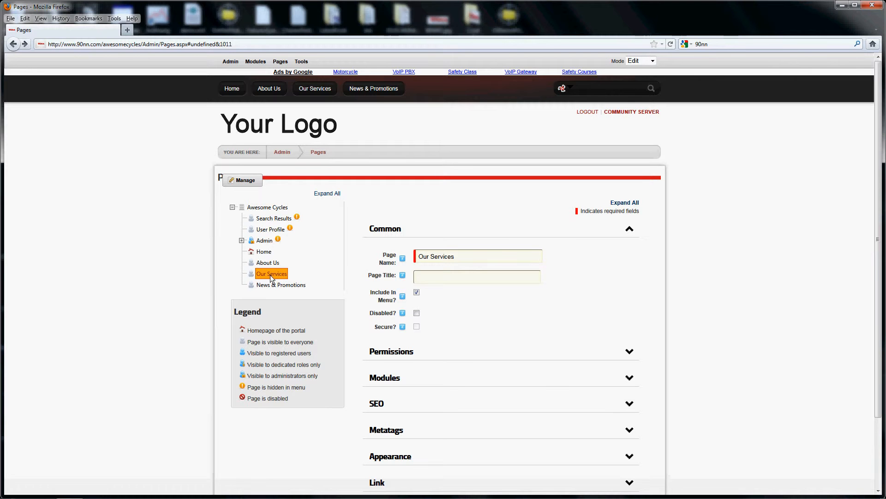
Make Our Services a child page of About Us in the page tree
left_click_drag(272, 277, 265, 261)
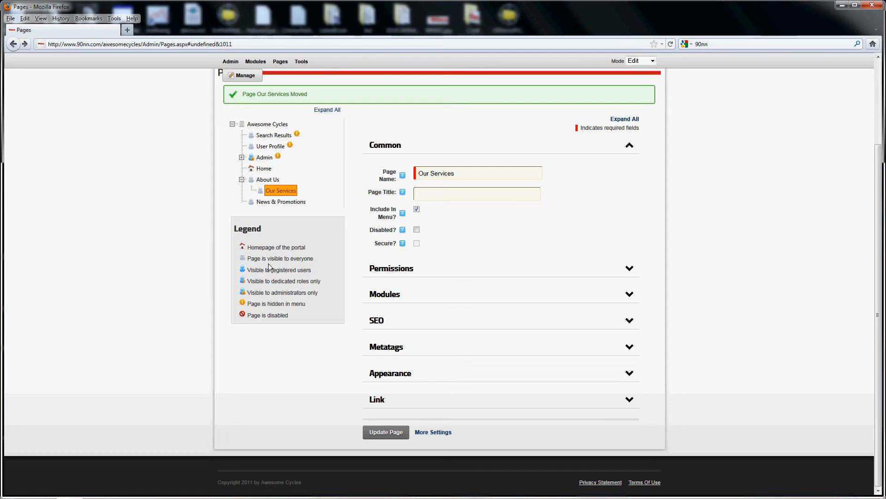
scroll(270, 269, "up", 2)
scroll(270, 269, "up", 2)
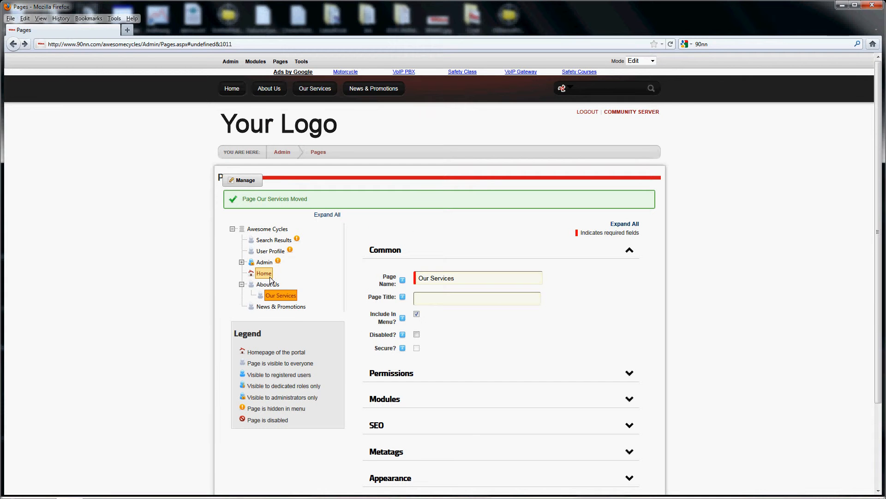
Move Our Services to the top level between Home and About Us, and check the site menu on the home page
left_click_drag(281, 299, 248, 278)
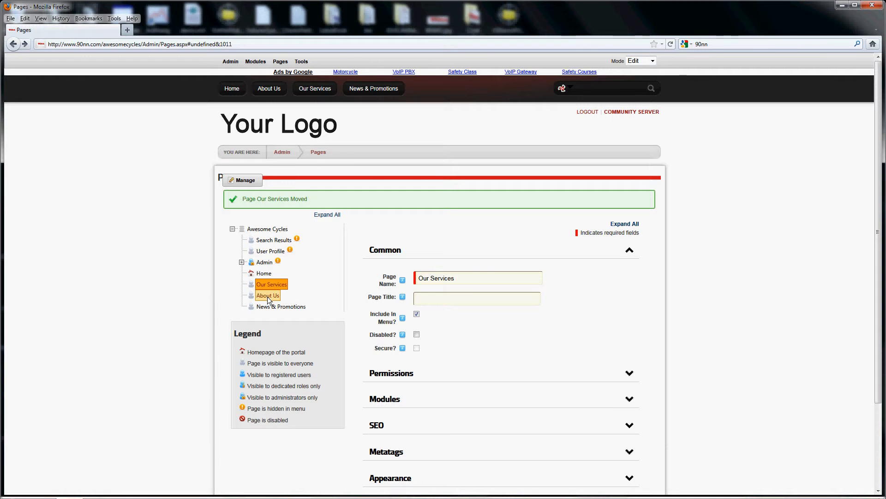
scroll(268, 300, "down", 3)
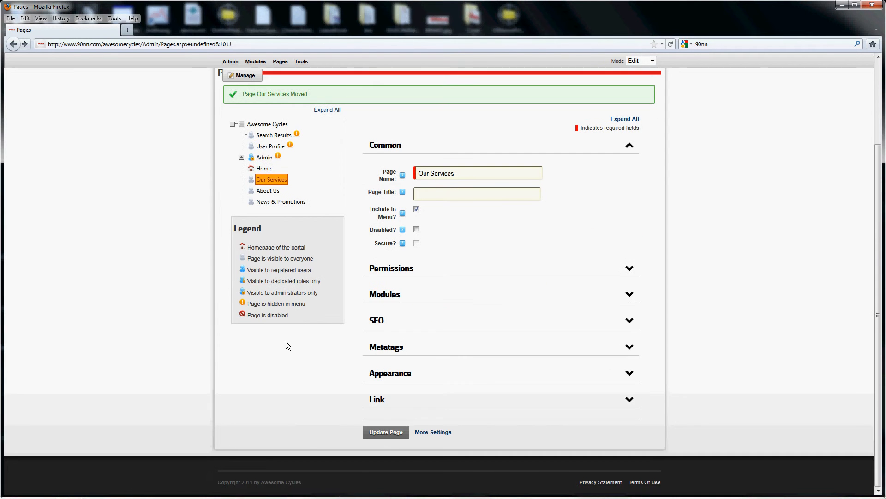
left_click(383, 435)
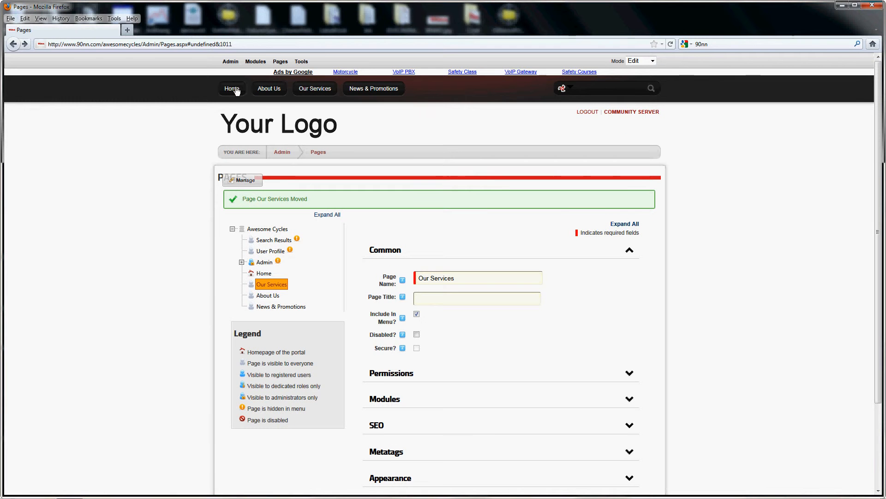
left_click(235, 89)
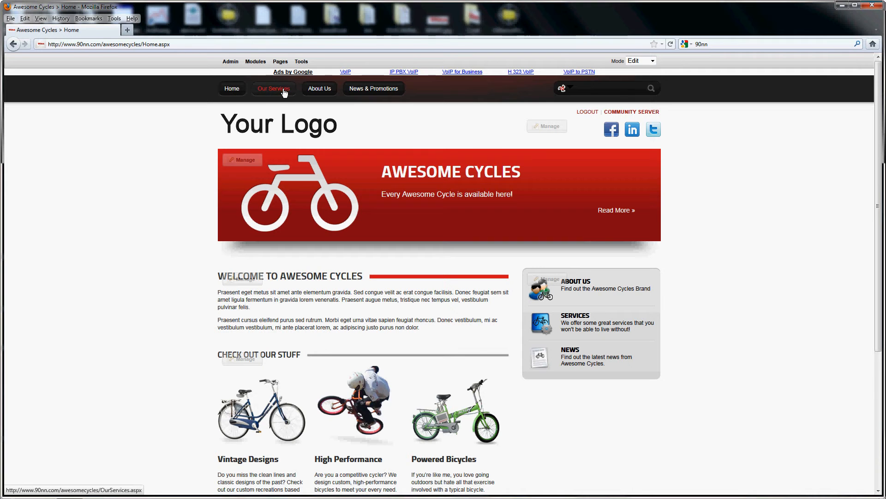
Make News & Promotions a child page of Our Services in Pages administration, and check its submenu on the home page
mouse_move(231, 62)
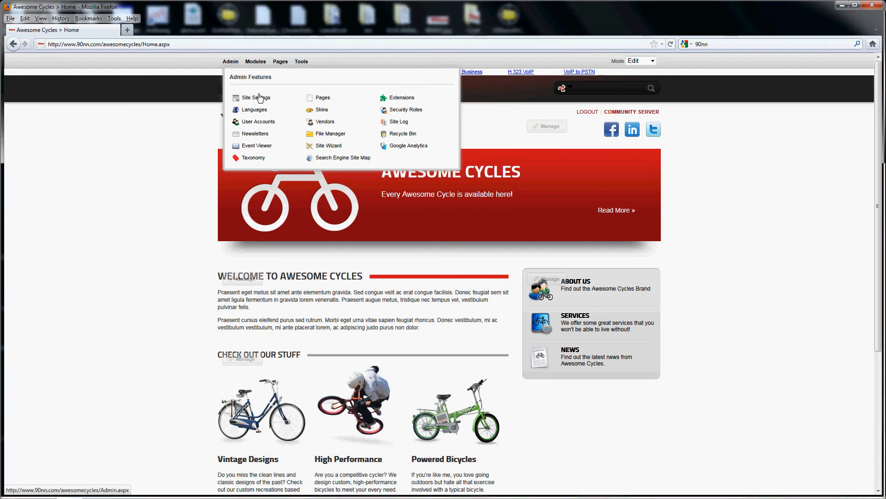
left_click(325, 99)
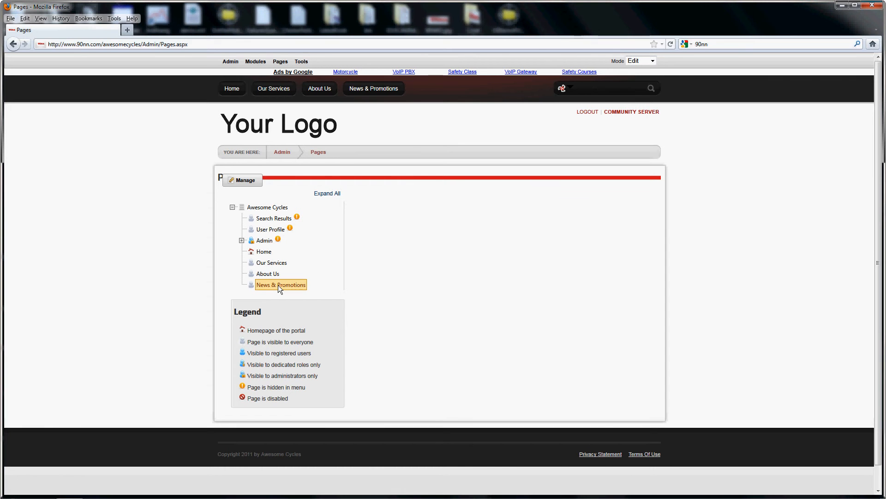
left_click_drag(278, 284, 280, 264)
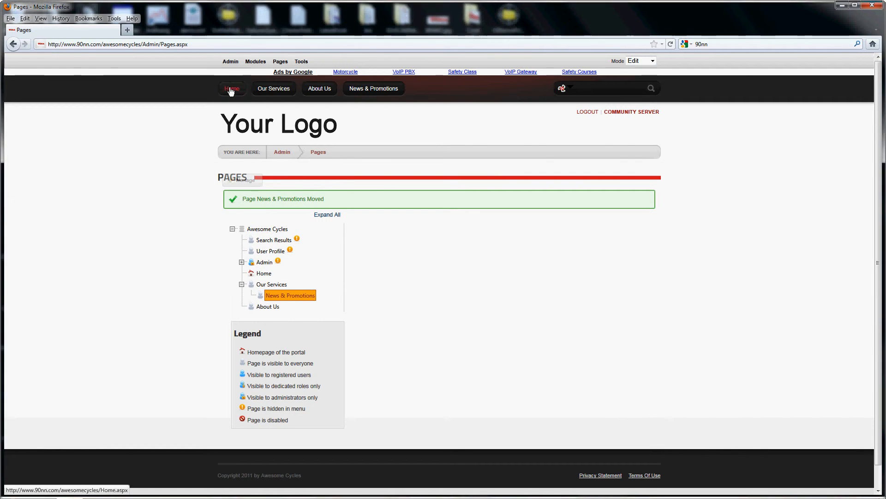
left_click(230, 90)
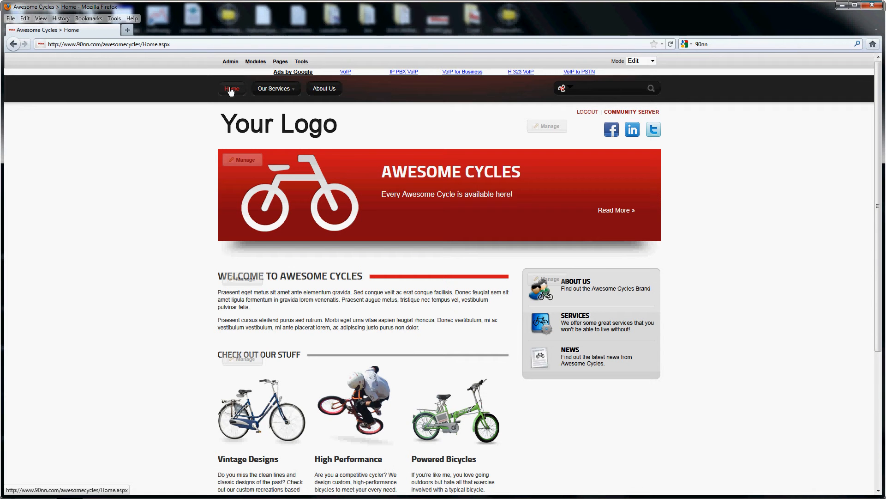
mouse_move(283, 97)
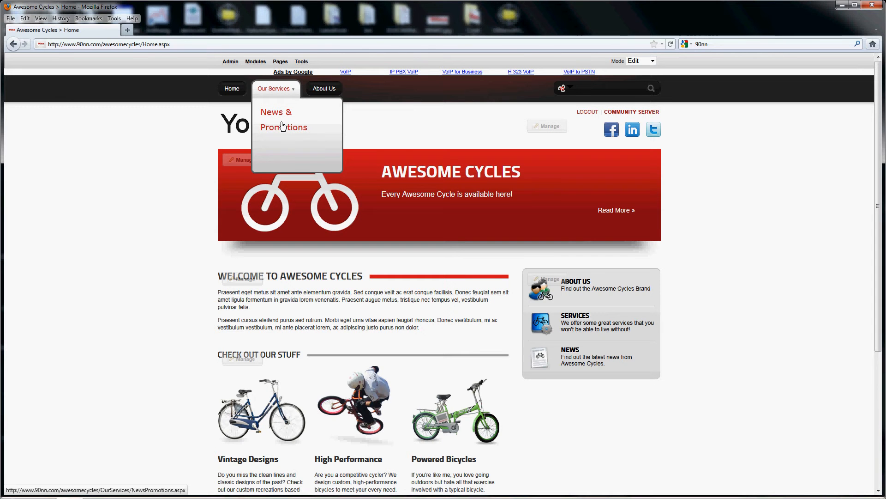
Return to Pages administration and move News & Promotions out of Our Services to the top level after About Us
mouse_move(231, 64)
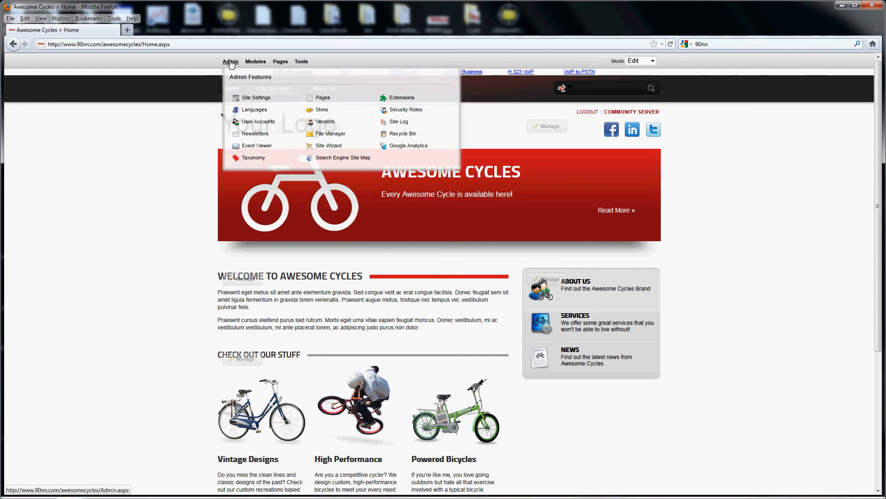
left_click(322, 98)
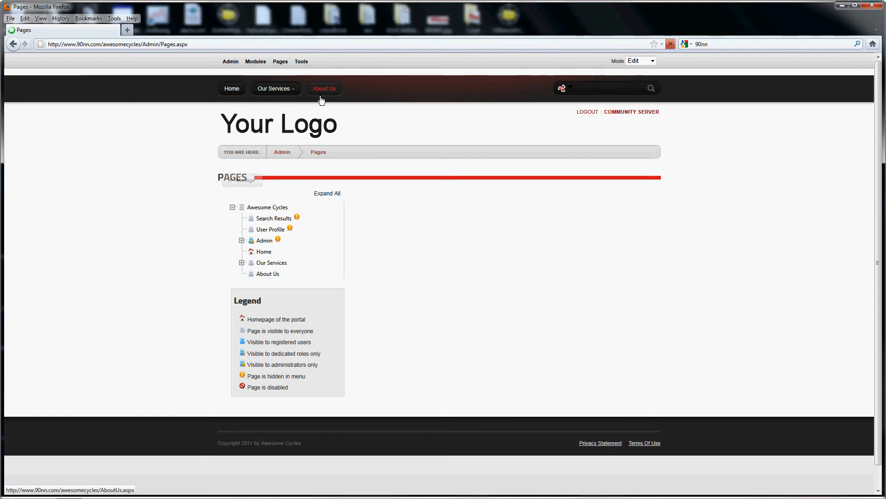
left_click(241, 263)
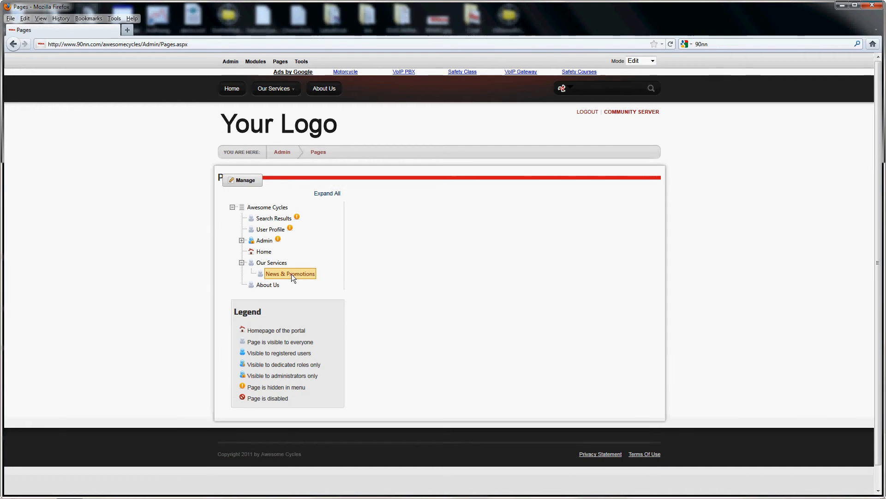
left_click_drag(290, 274, 243, 289)
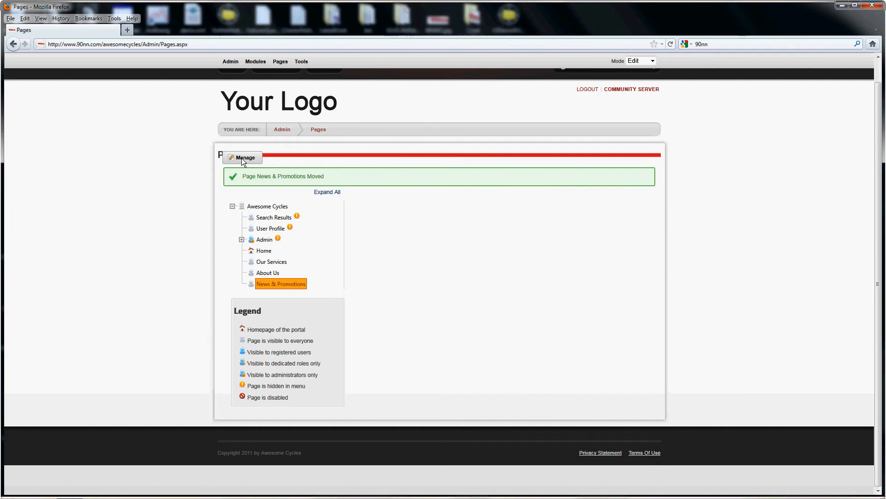
Add two pages named Page 1 and Page 2 beneath the Awesome Cycles root of the page tree
mouse_move(243, 161)
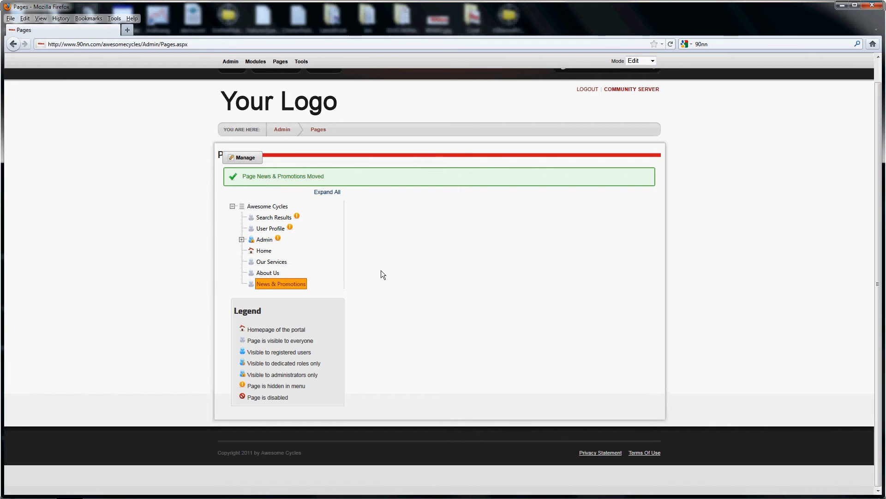
right_click(315, 235)
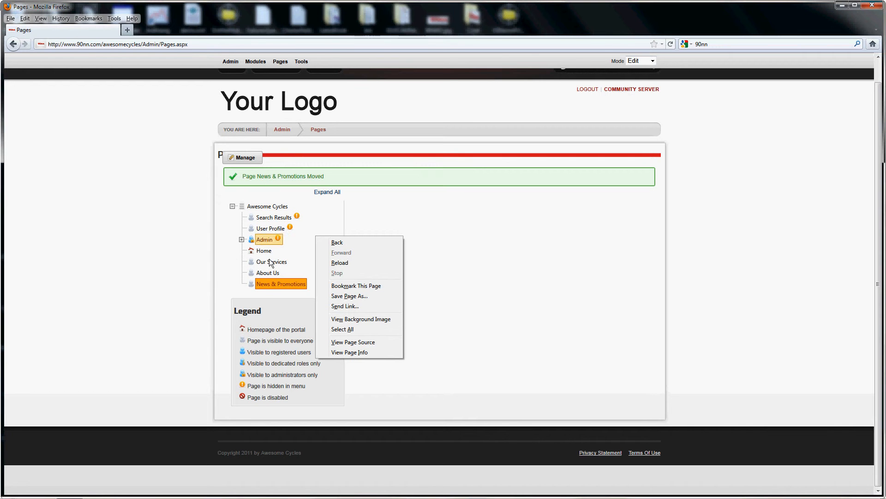
right_click(254, 207)
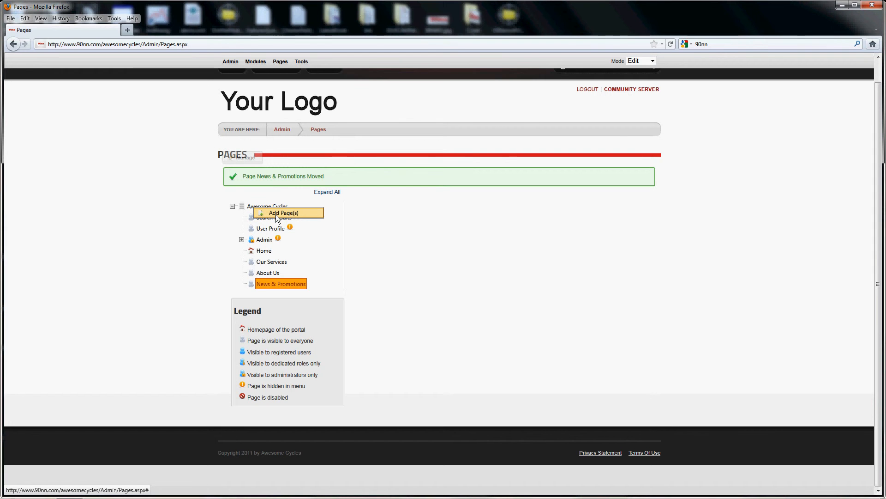
left_click(277, 213)
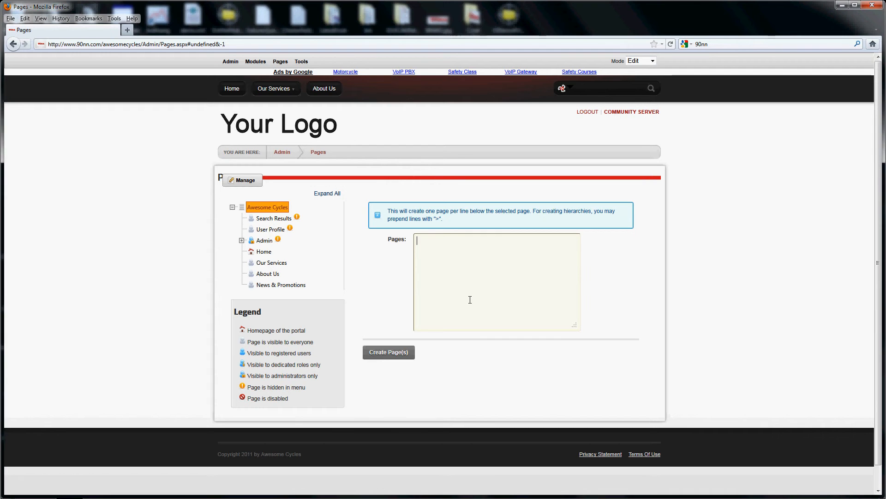
type("Page 1")
key("Return")
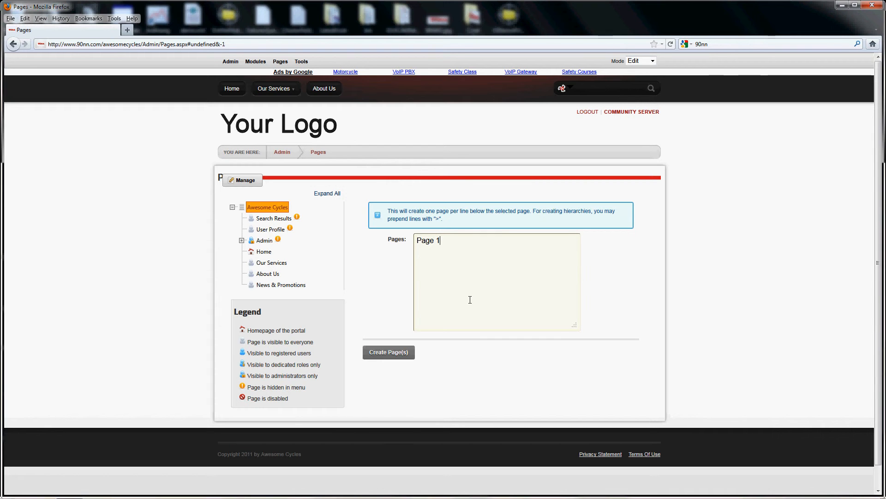
type("Page 2")
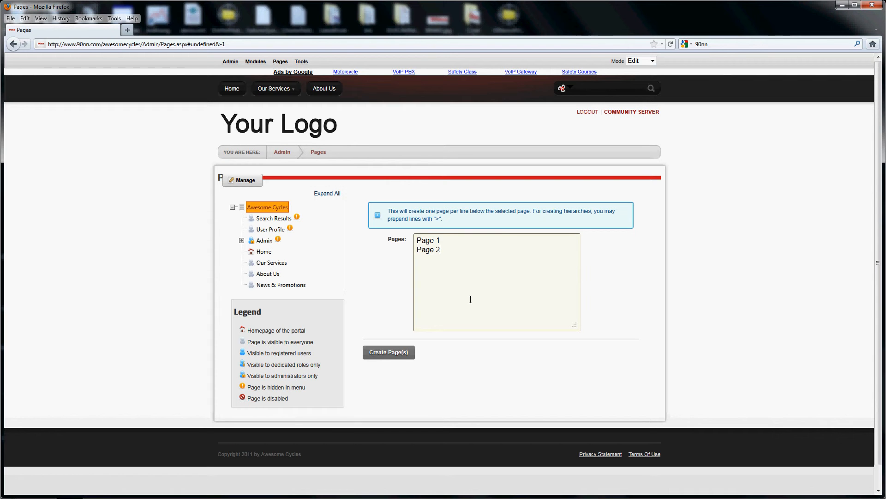
left_click(382, 354)
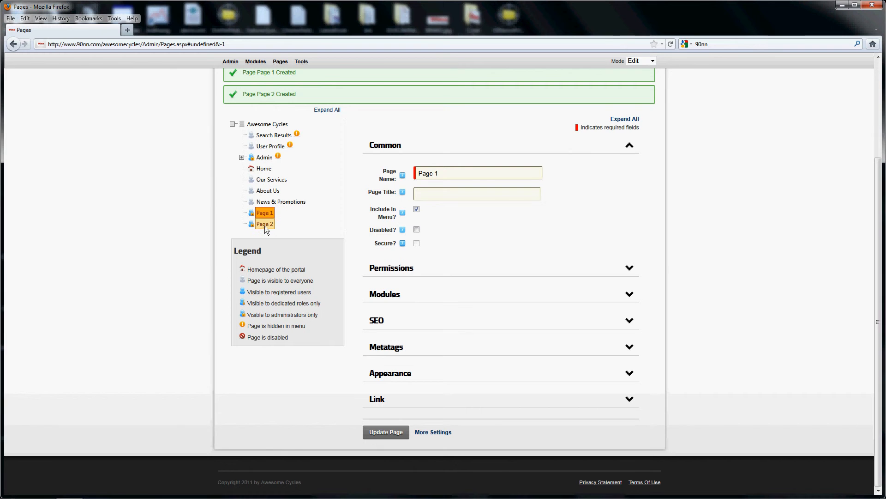
Expand Page 1's Permissions settings and review the view and edit rights for each role
scroll(264, 226, "up", 5)
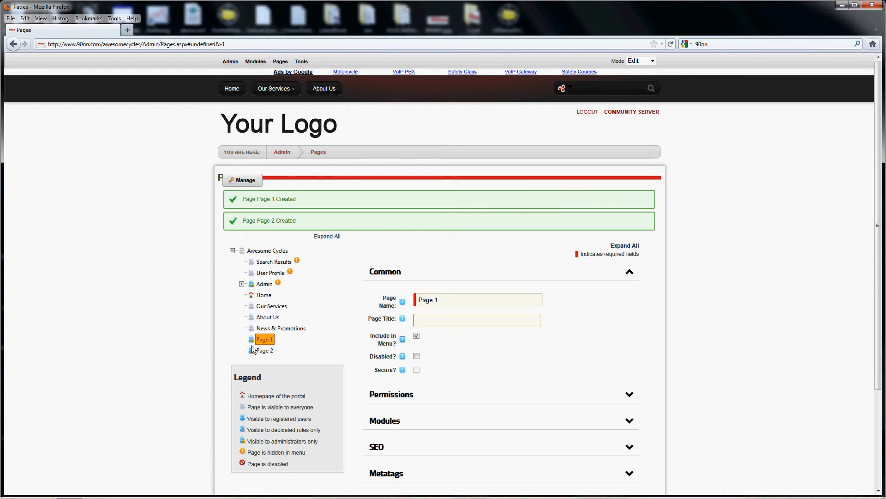
left_click(407, 396)
scroll(406, 396, "down", 4)
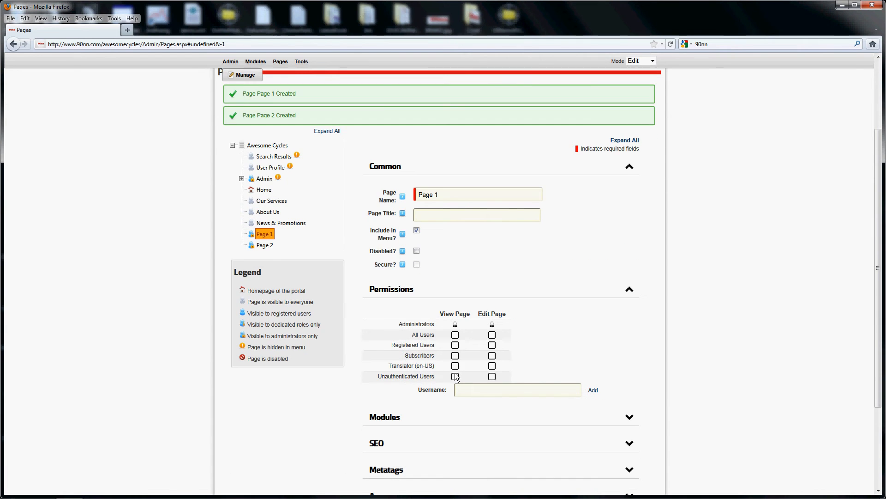
scroll(388, 393, "up", 2)
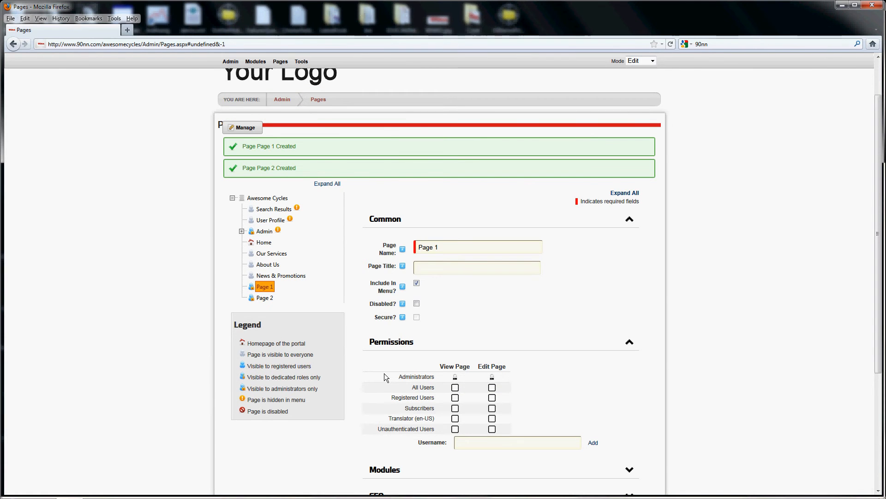
scroll(385, 375, "down", 5)
scroll(382, 214, "up", 3)
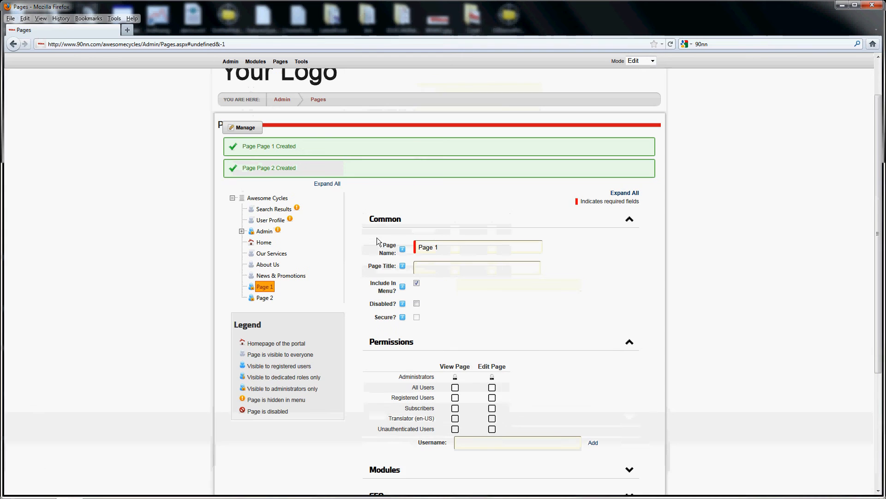
scroll(384, 400, "down", 2)
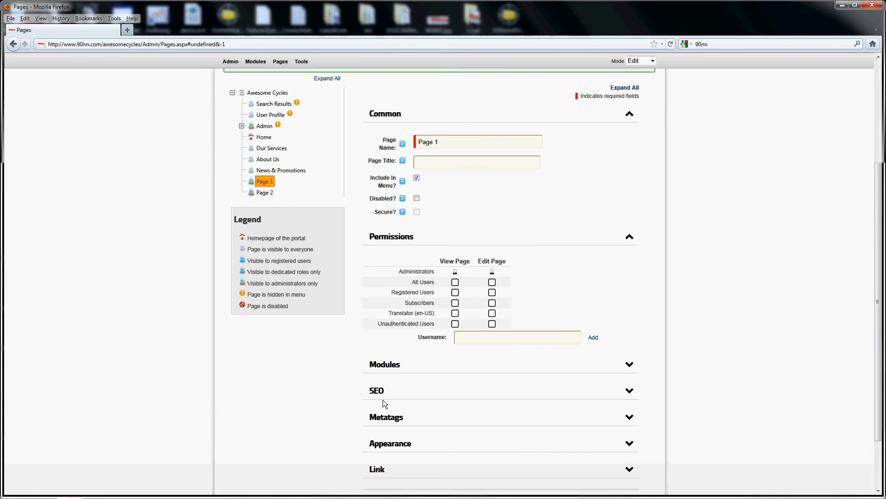
Expand Page 1's Modules and SEO settings and review the listed modules and search fields
left_click(393, 365)
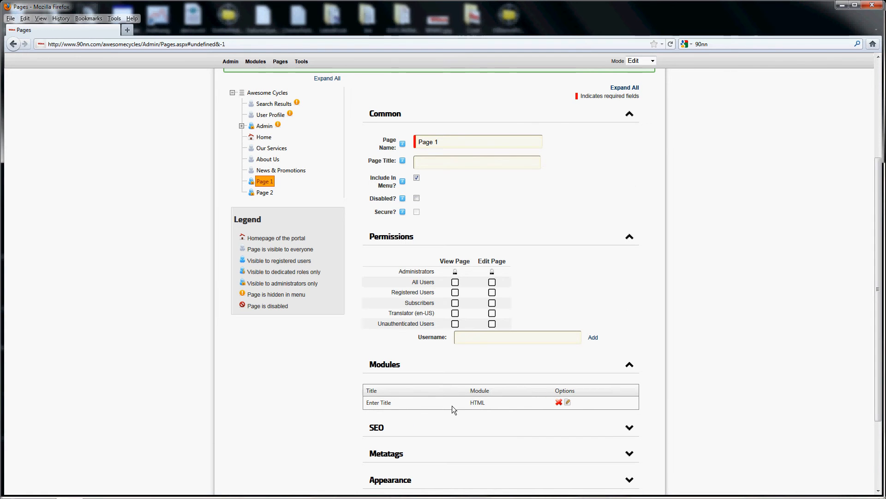
scroll(453, 405, "down", 2)
left_click(381, 377)
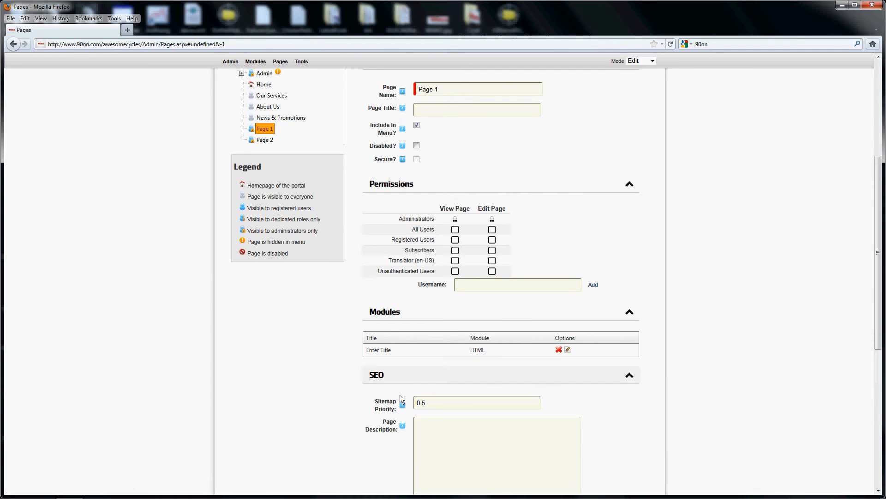
scroll(398, 396, "down", 8)
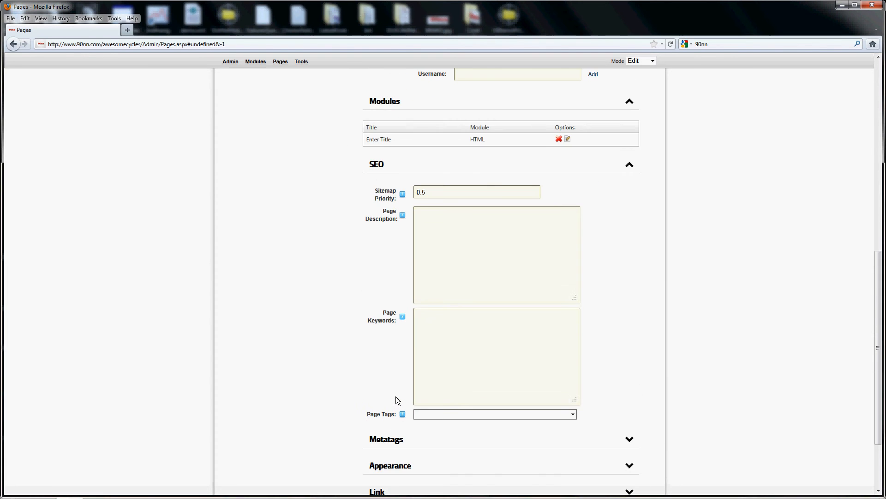
Expand Page 1's Metatags and Appearance settings and review the header tag, skin, container and icon options
scroll(396, 398, "down", 2)
left_click(395, 392)
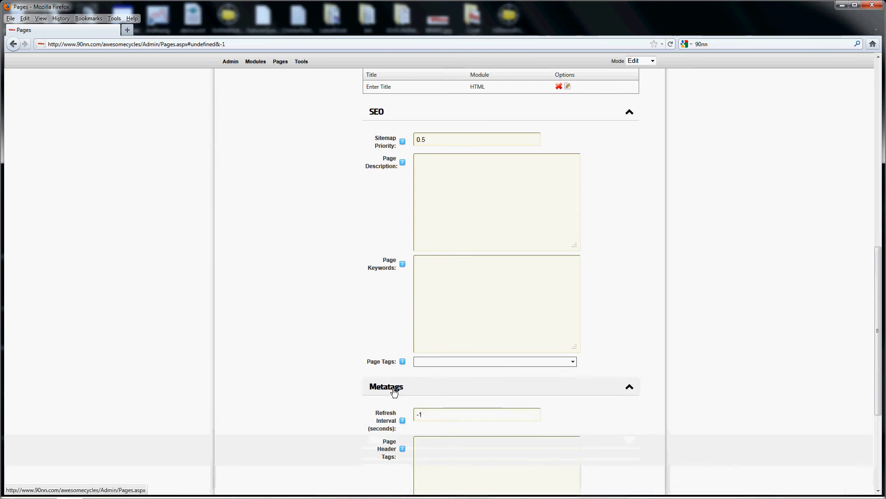
scroll(396, 399, "down", 6)
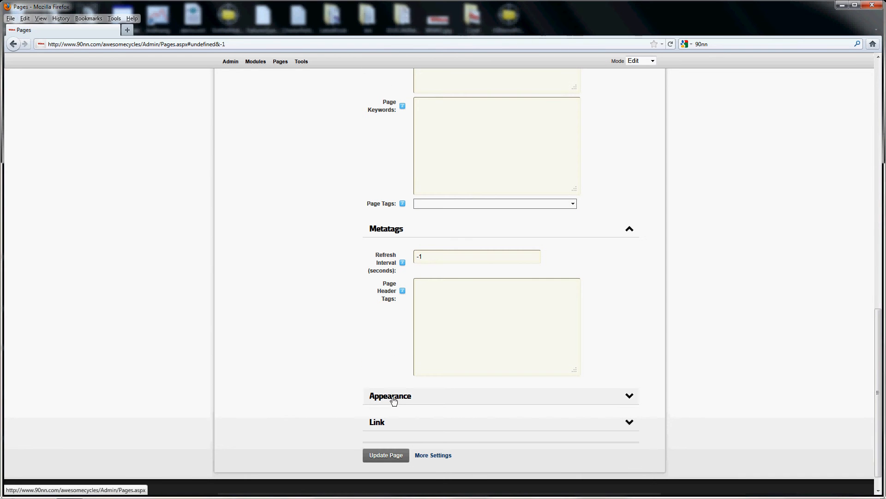
left_click(394, 399)
scroll(393, 397, "down", 4)
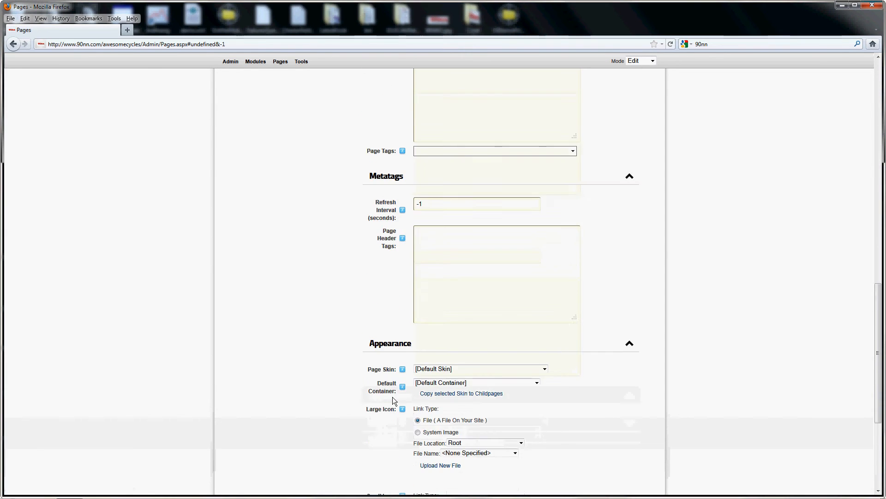
scroll(392, 397, "down", 2)
scroll(393, 398, "down", 2)
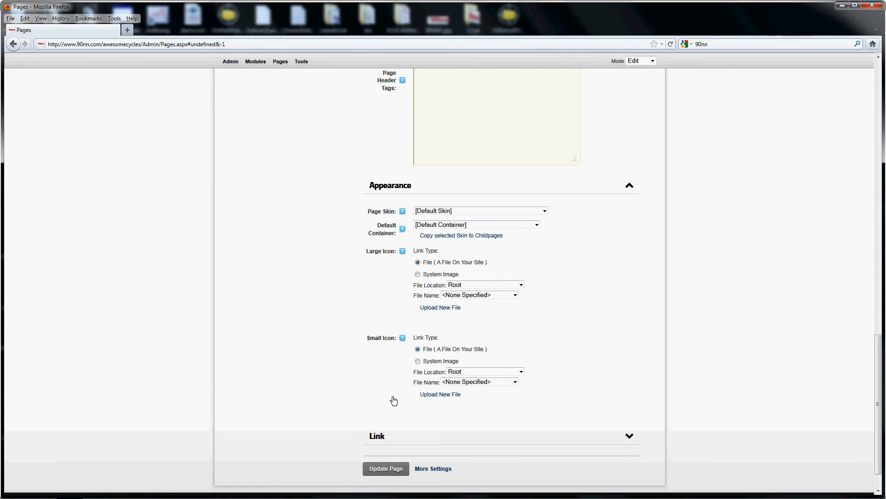
Expand Page 1's Link settings and review the link type and permanent redirect options
scroll(392, 398, "down", 2)
left_click(393, 399)
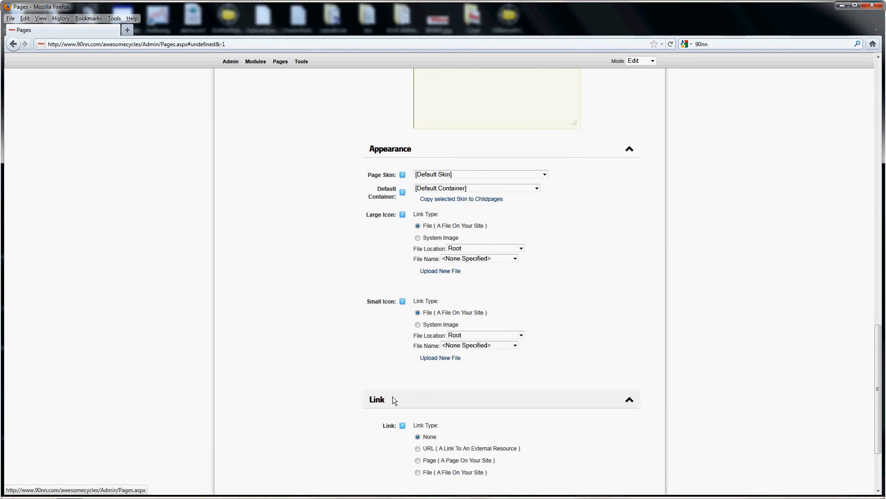
scroll(394, 400, "down", 3)
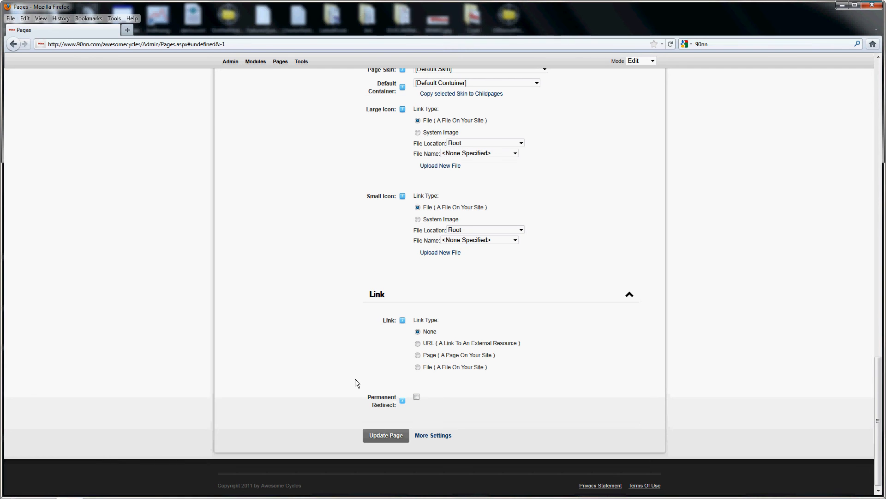
scroll(354, 380, "up", 15)
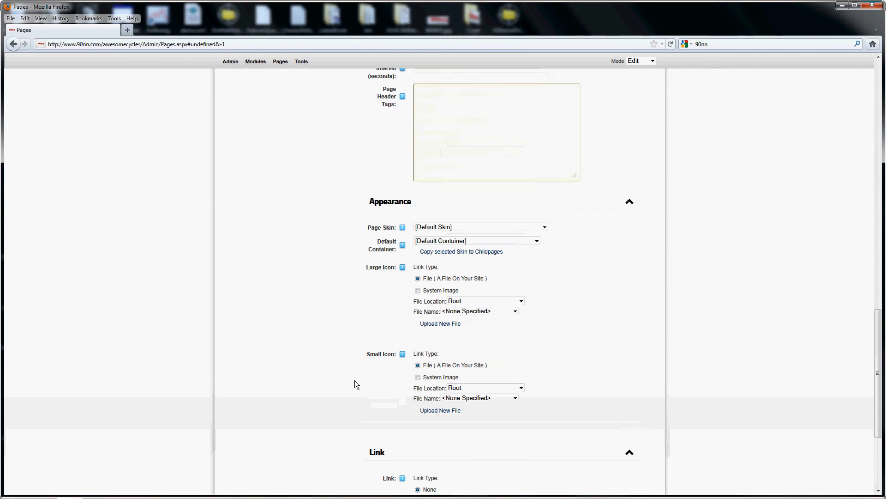
scroll(349, 392, "up", 3)
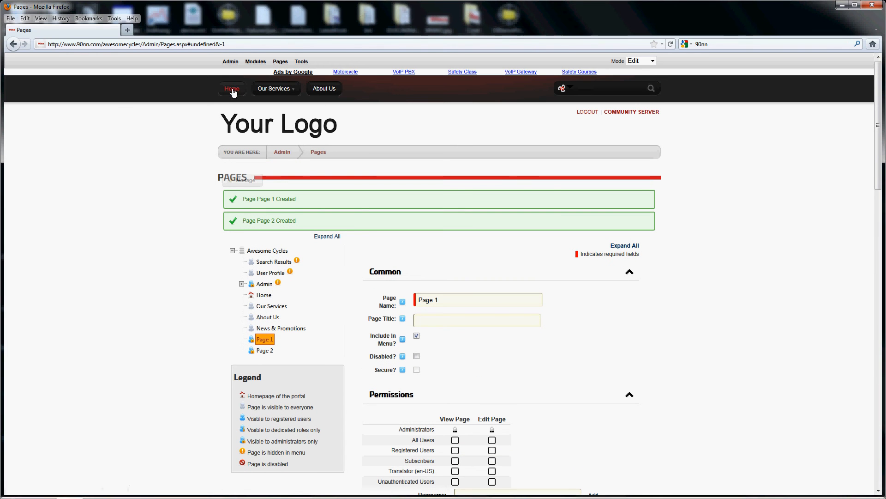
Go to the home page, open Page 1 from the site menu and delete it
left_click(232, 90)
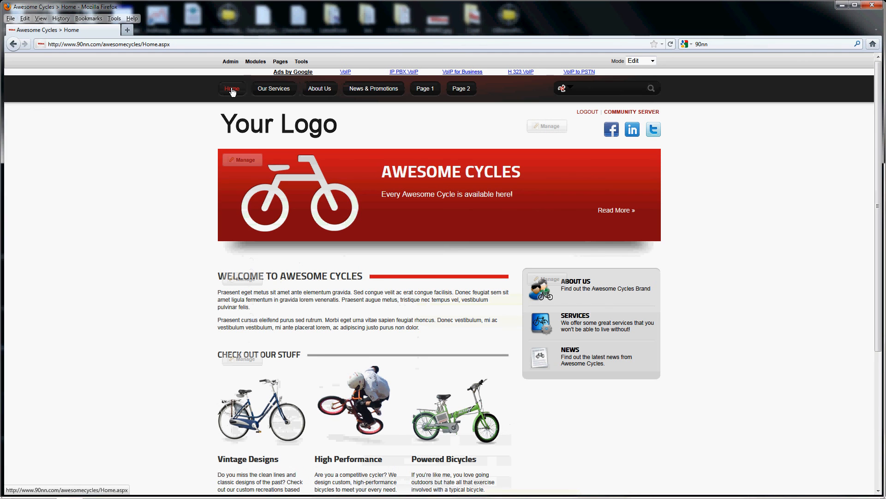
left_click(422, 92)
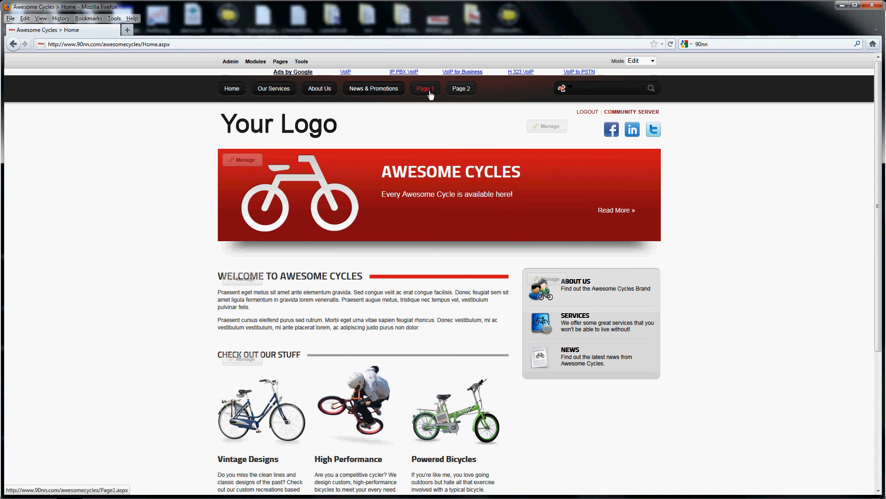
left_click(430, 94)
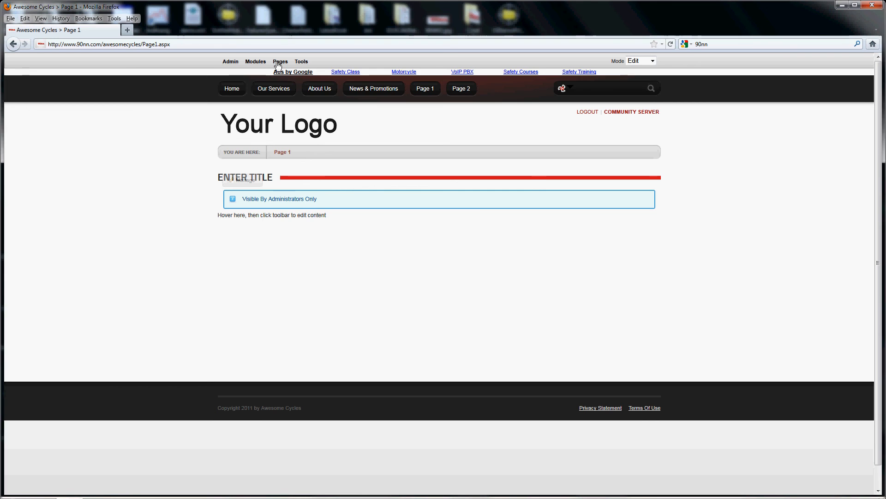
mouse_move(278, 65)
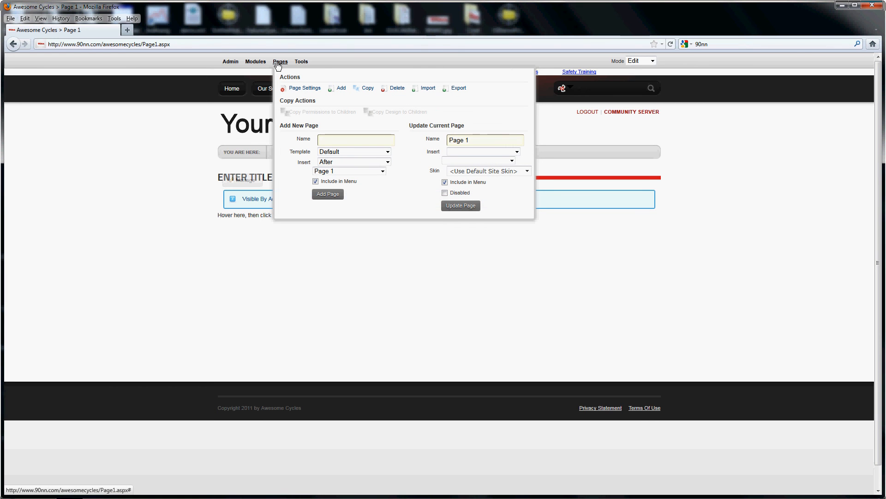
left_click(397, 89)
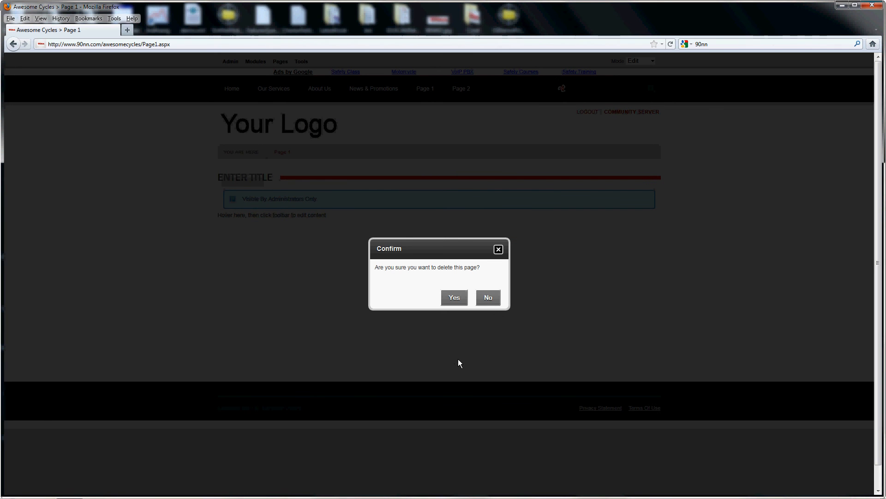
left_click(456, 299)
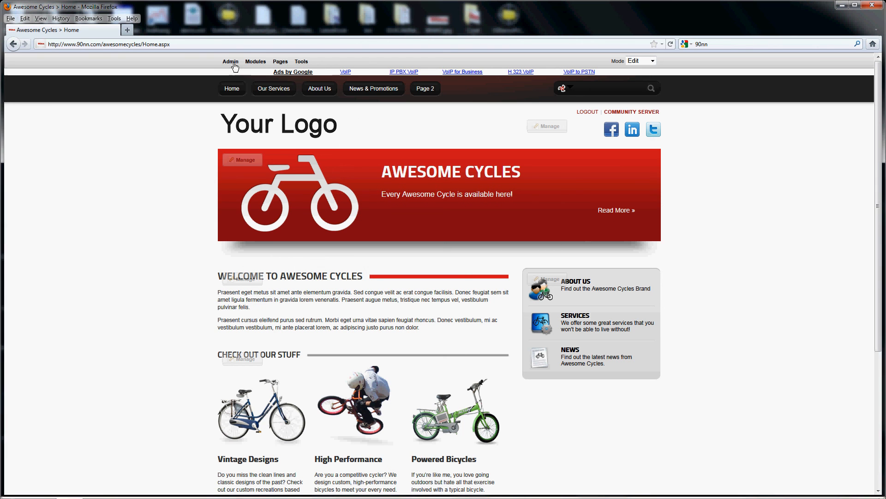
Delete Page 2 from the page tree in Pages administration and return to the home page
mouse_move(235, 67)
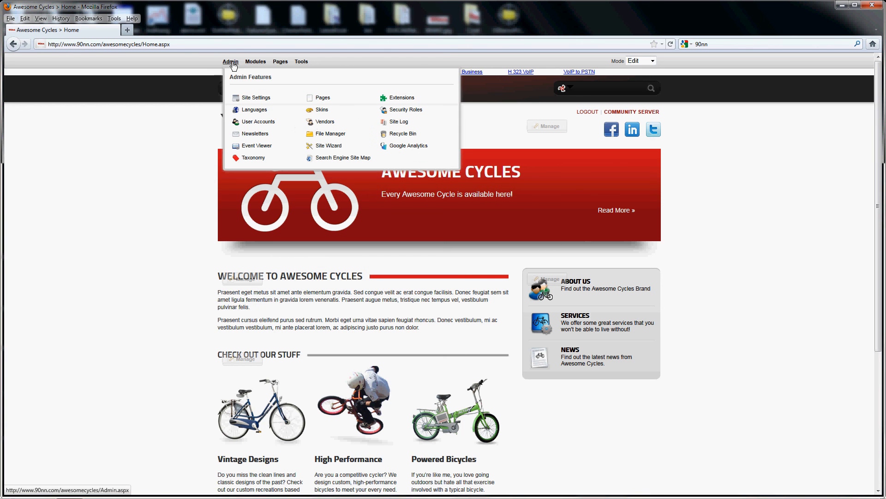
left_click(326, 100)
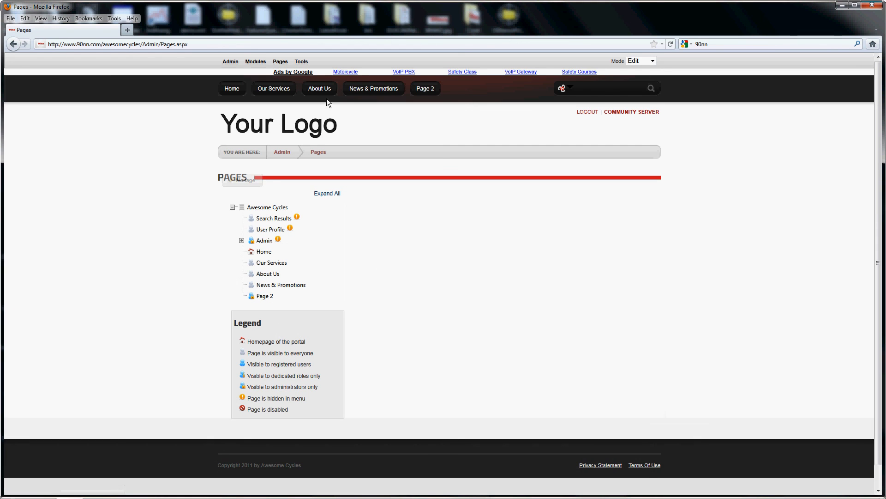
right_click(262, 298)
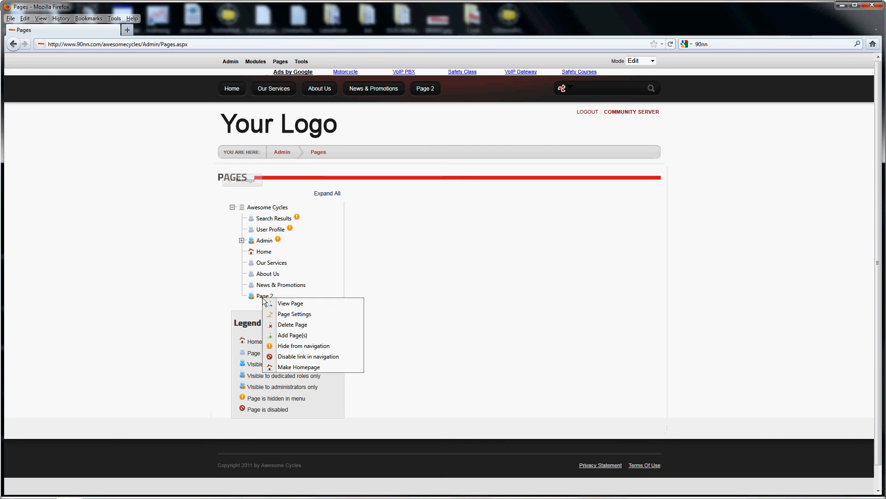
left_click(285, 325)
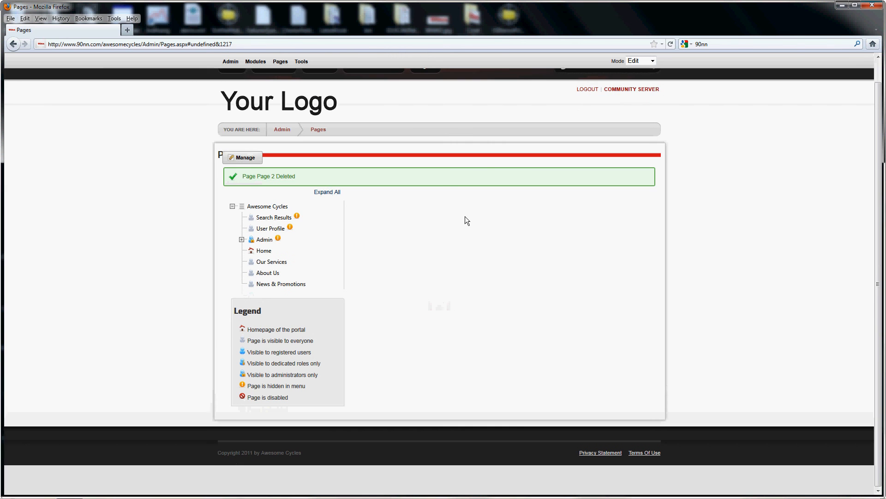
left_click(237, 93)
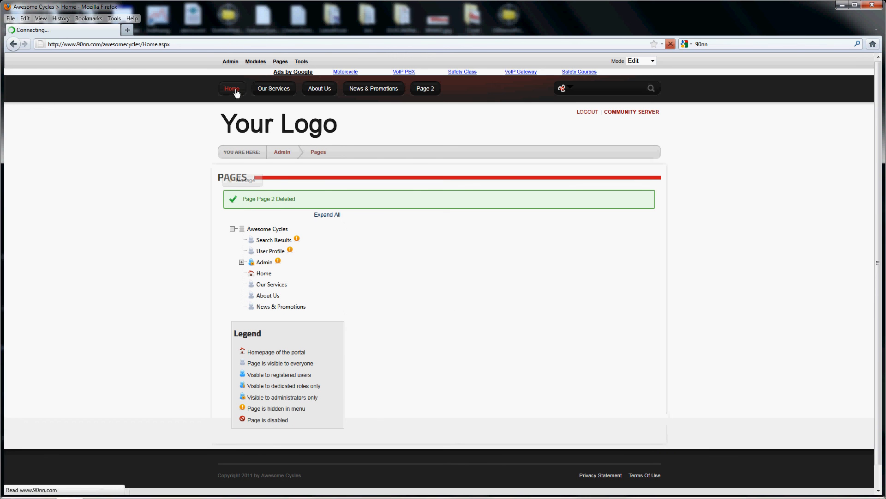